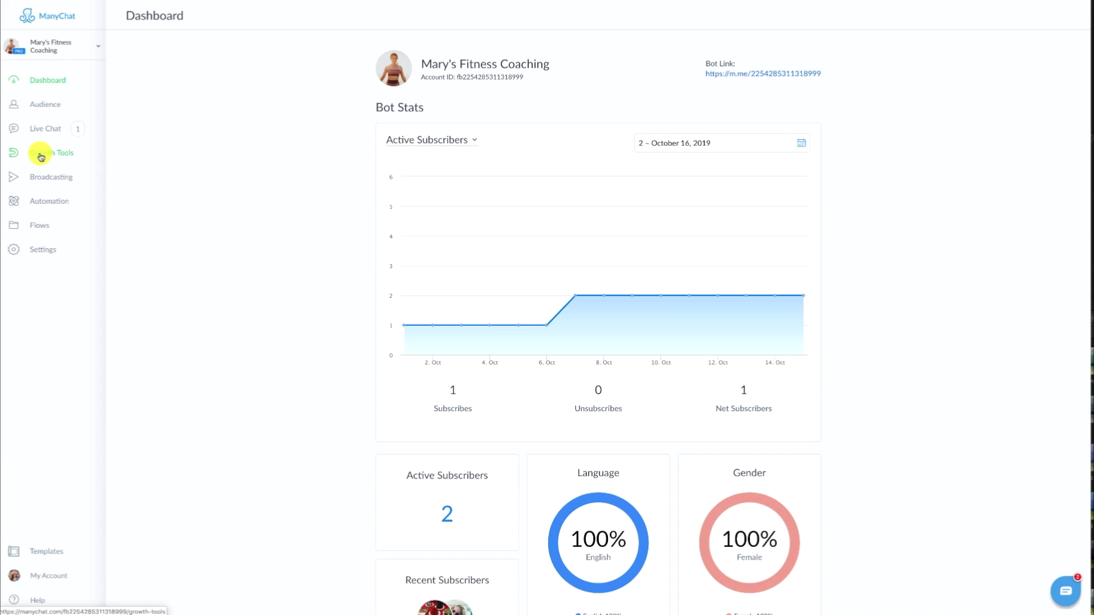
Step: Start a new ad from the Ads list on the Stellar Media Marketing ad account
click(40, 158)
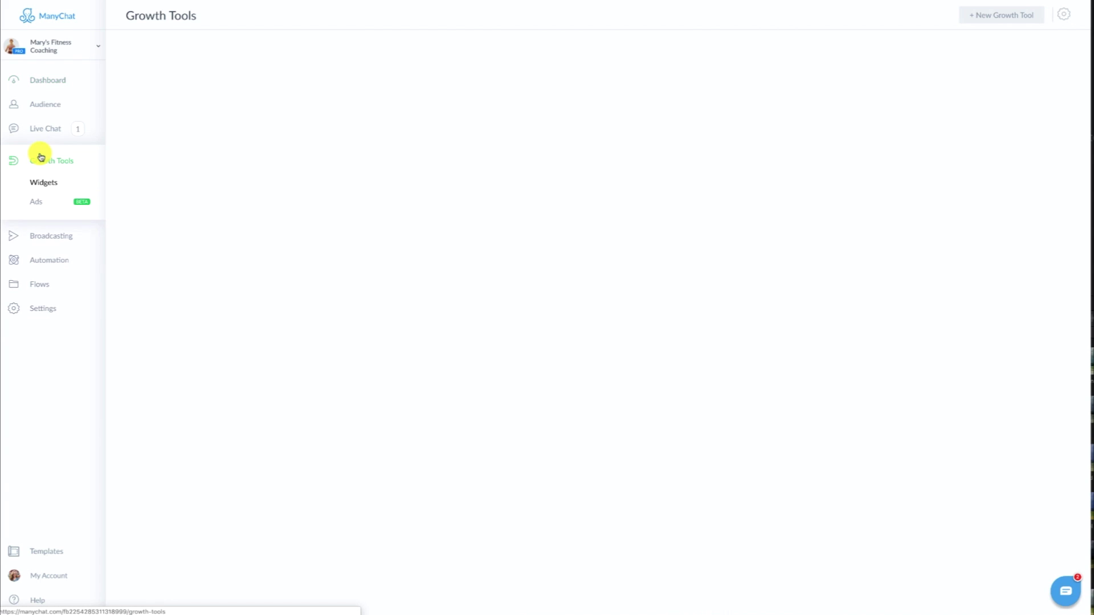
click(36, 203)
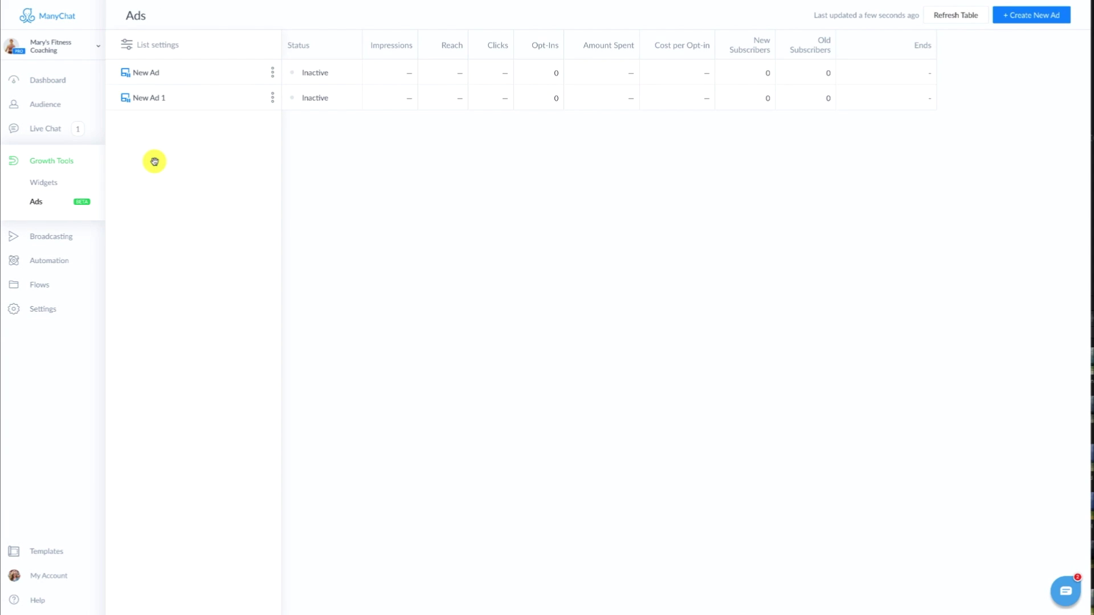
click(1027, 14)
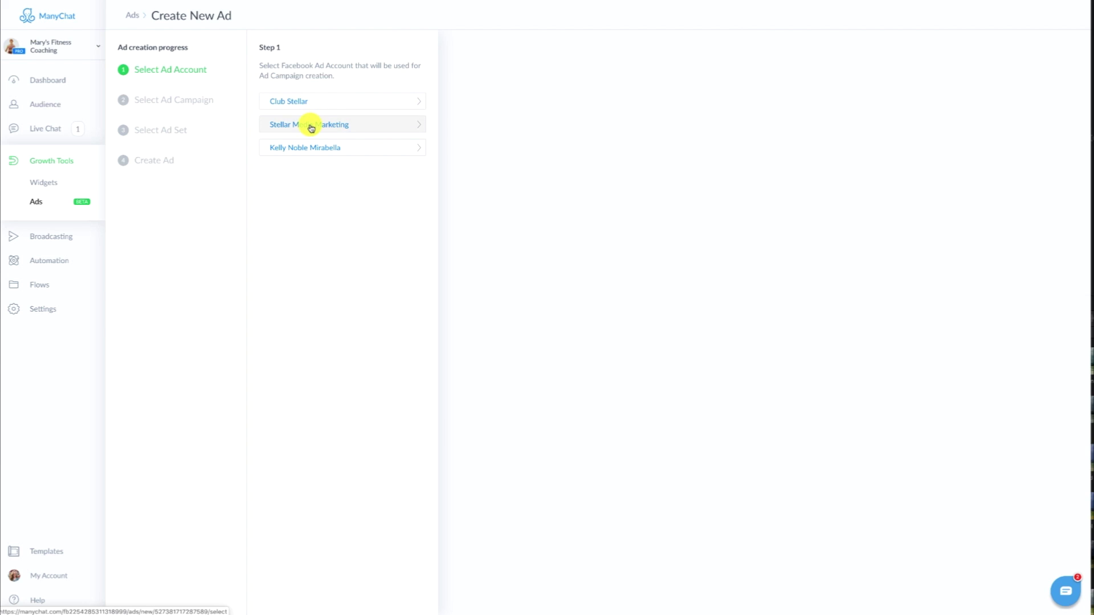
click(311, 124)
Step: Create a Messages campaign named 'Candy Fit' and begin a new ad set
click(326, 100)
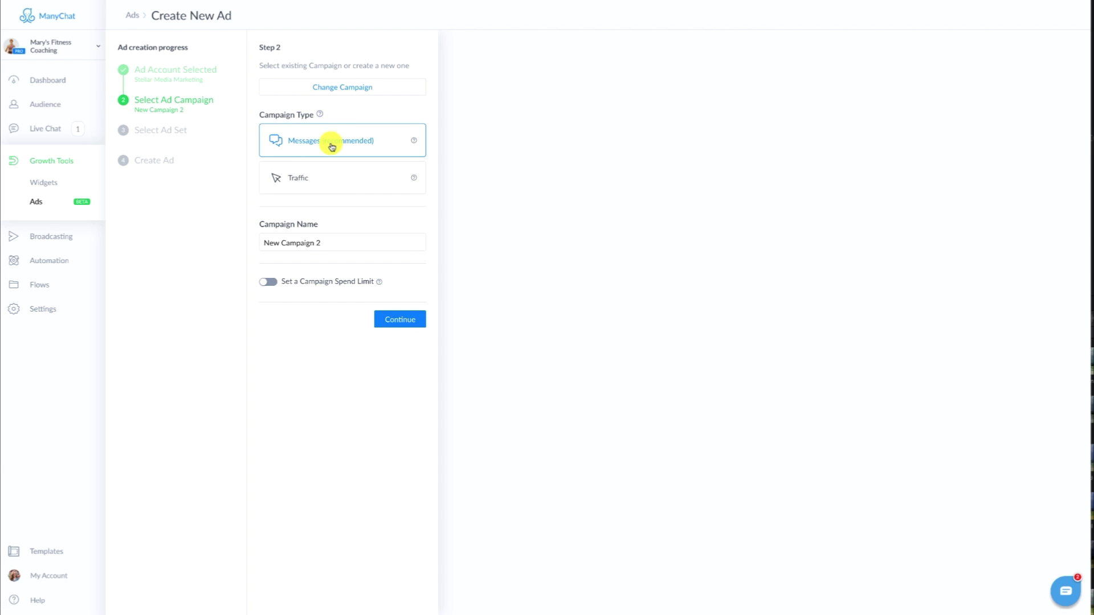
triple_click(330, 245)
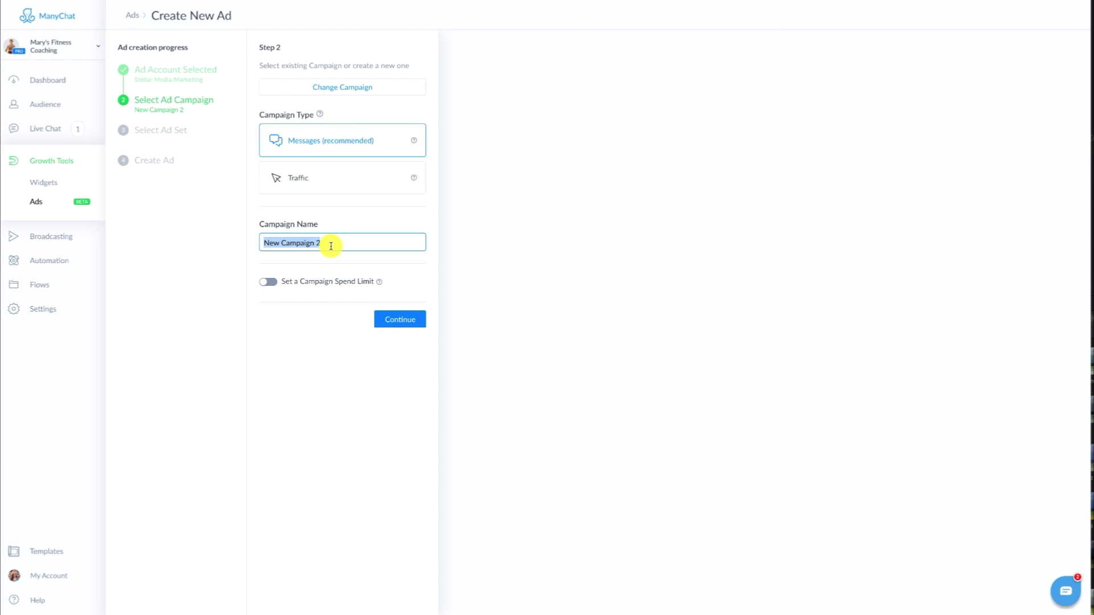
text(Candy Fit)
click(402, 322)
click(350, 130)
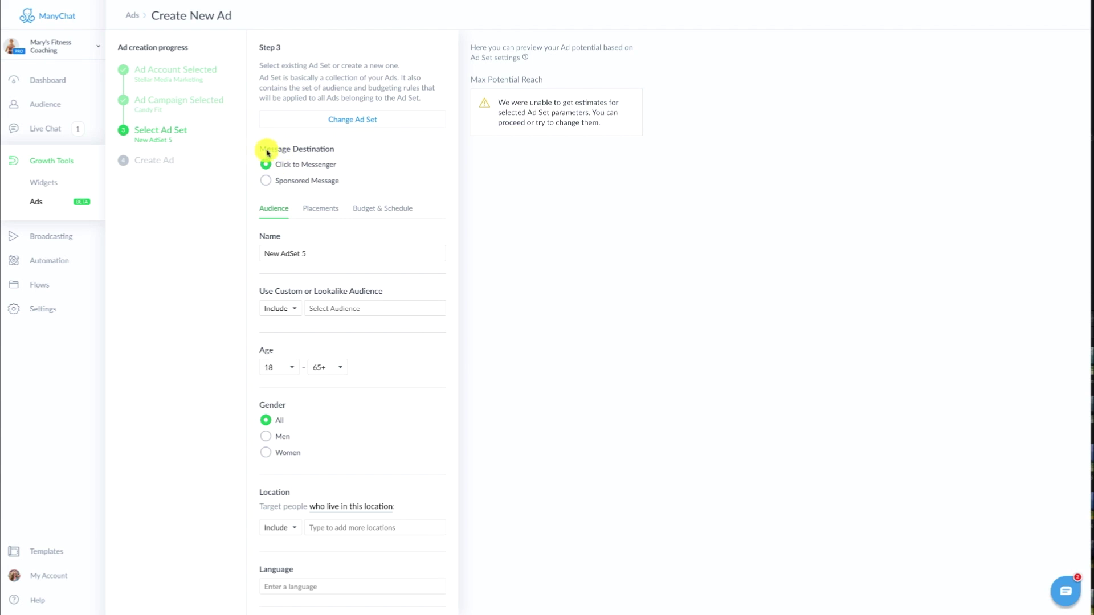
Step: Set the ad set's destination to Sponsored Message
click(266, 182)
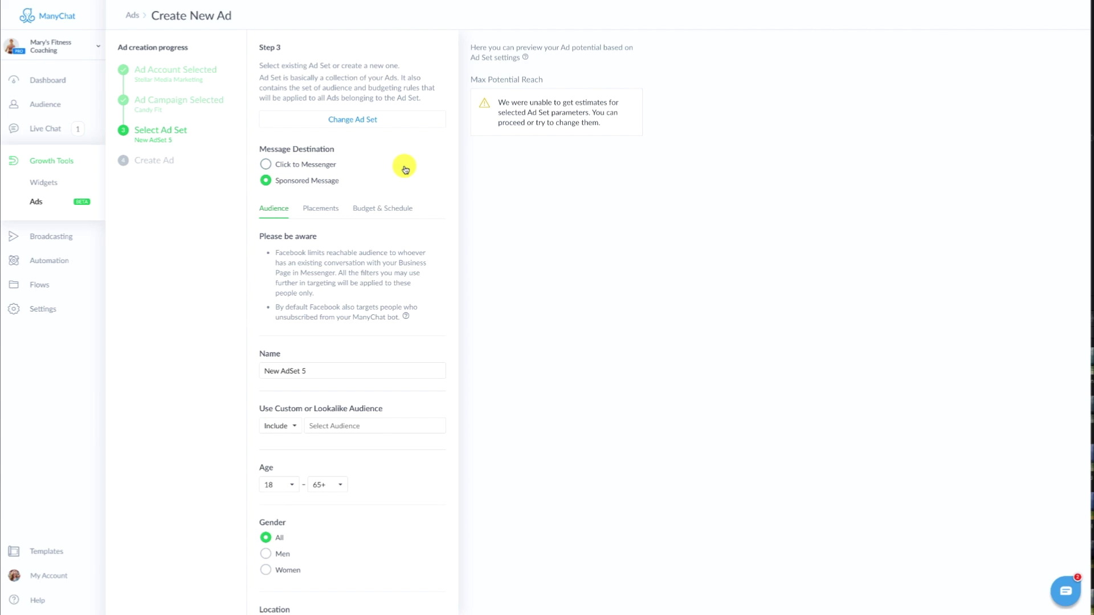
click(265, 164)
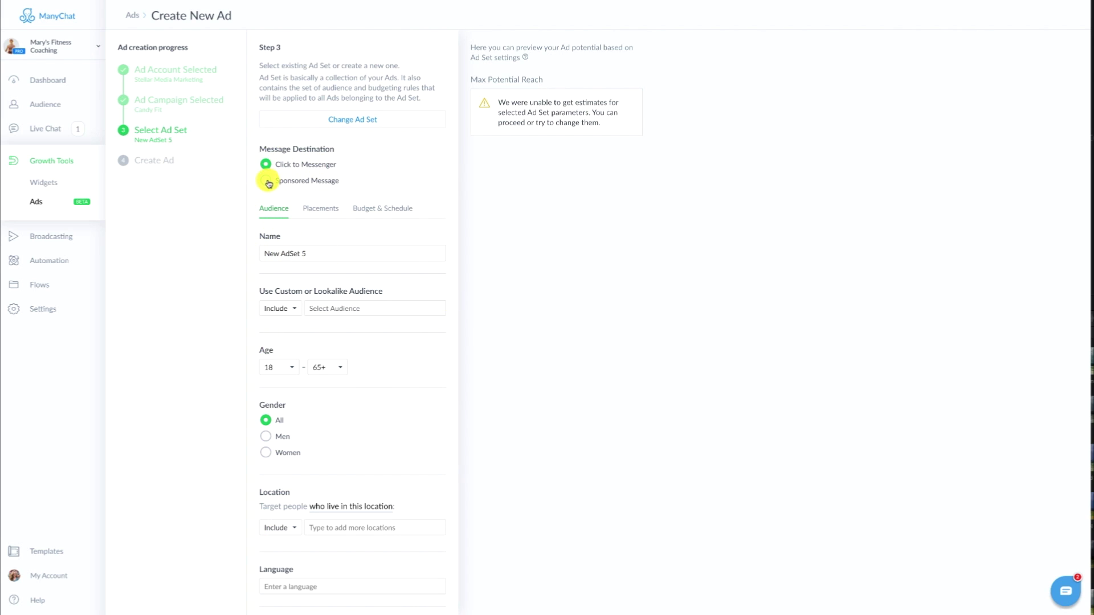
click(266, 182)
click(266, 181)
Step: Rename the ad set to 'Candy Fit' and bring up the audience list
scroll(306, 339, down, 1)
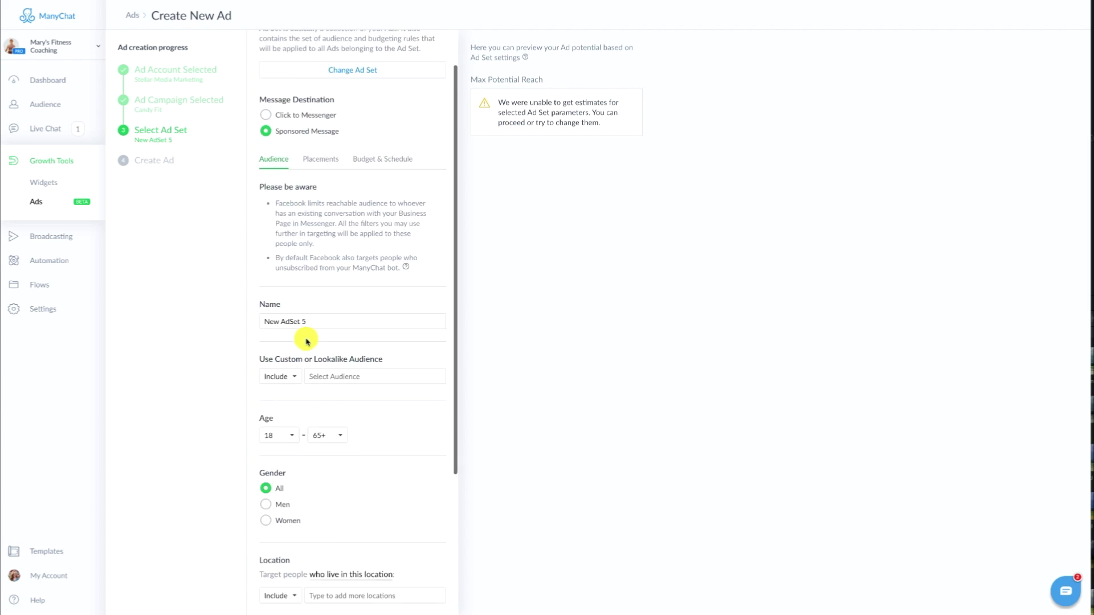
scroll(306, 341, down, 1)
drag(324, 276, 207, 281)
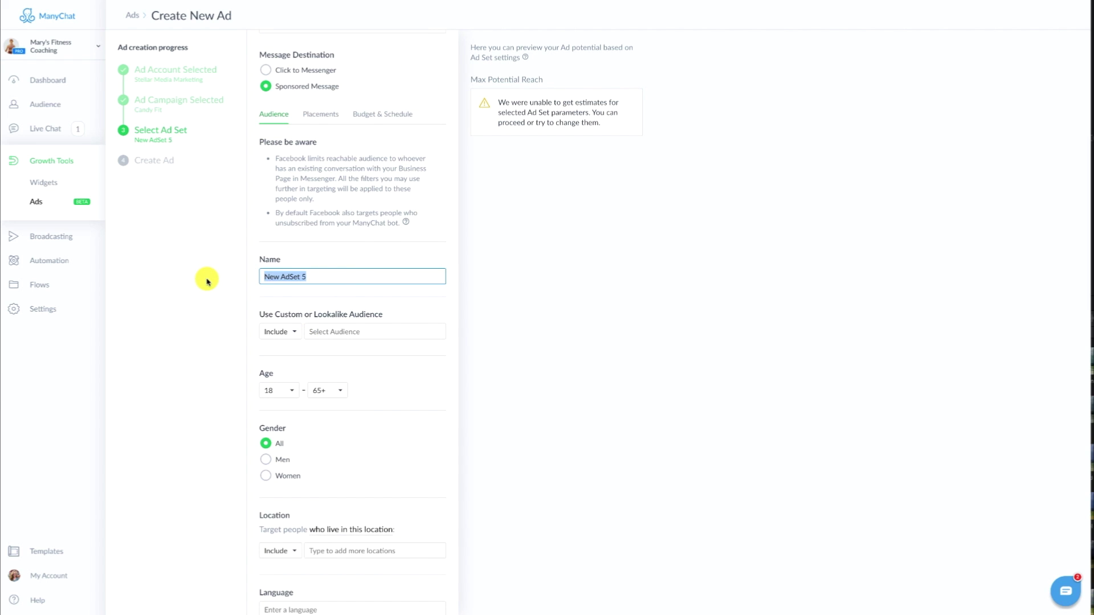
text(Candy Fit)
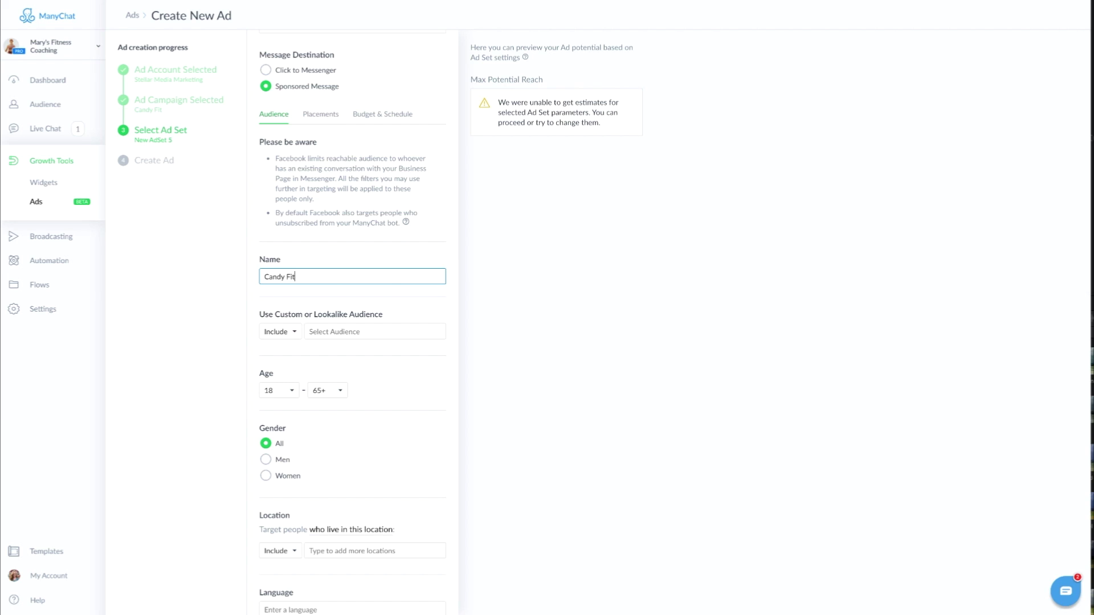
click(200, 294)
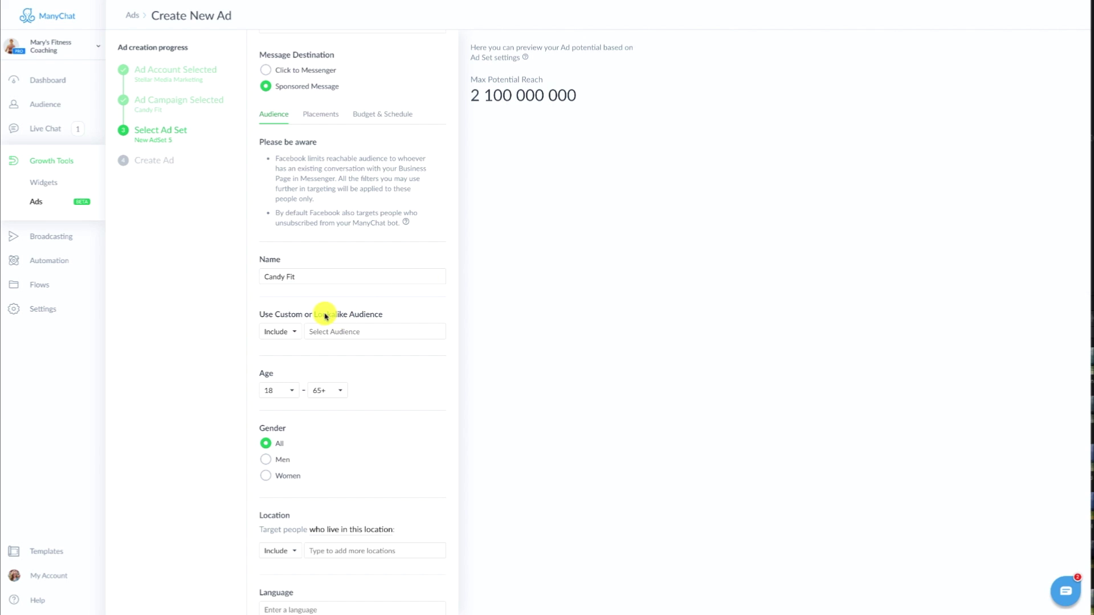
click(325, 331)
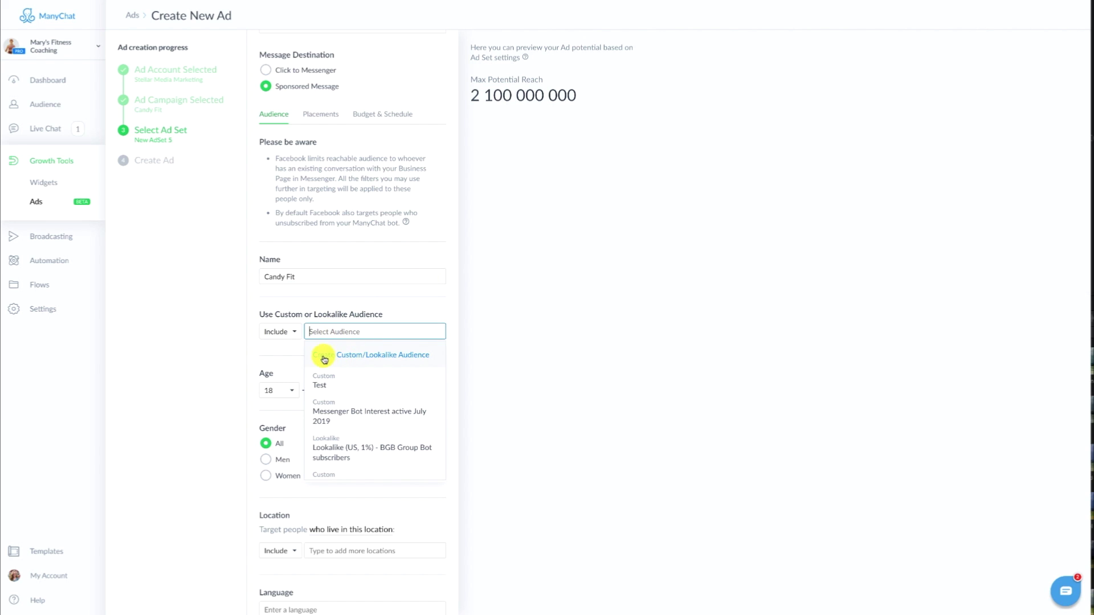
Step: Begin a new custom audience named 'Candy Fit'
click(383, 357)
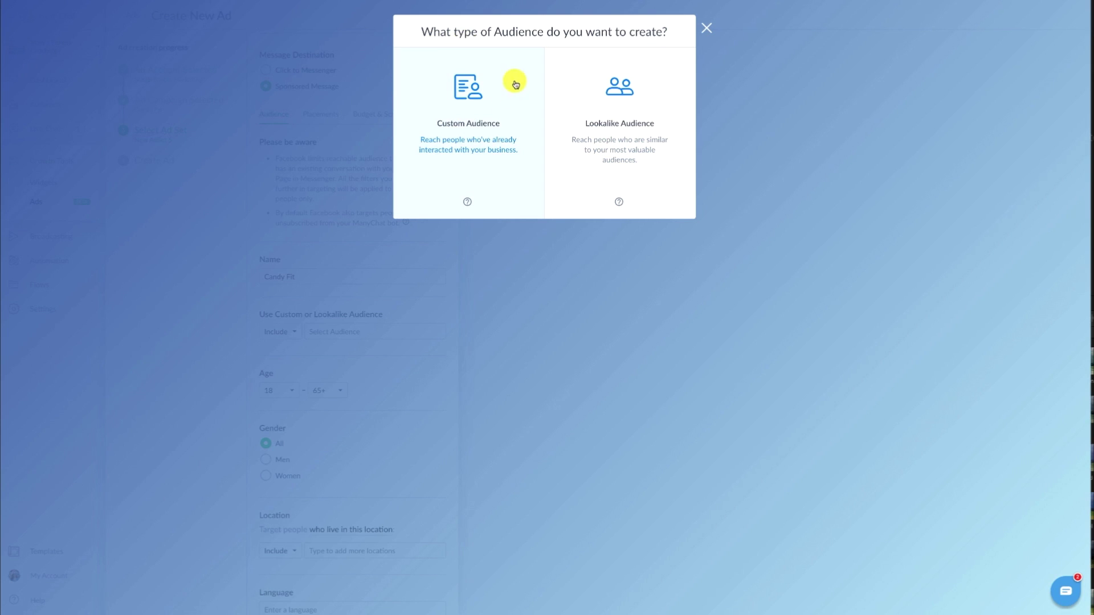
click(455, 144)
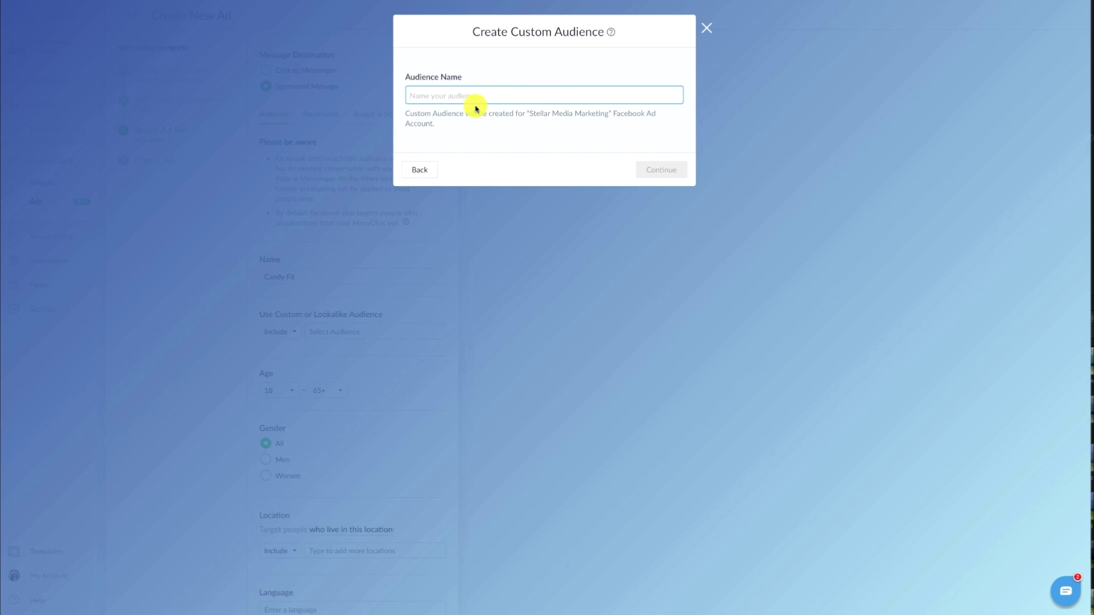
text(Can)
key(Down)
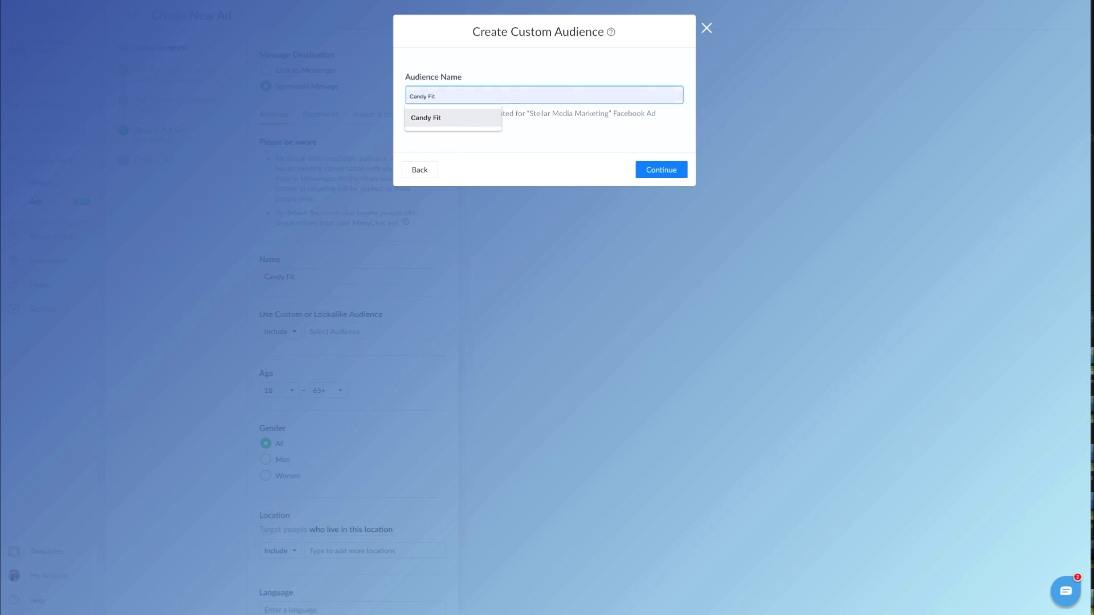
key(Return)
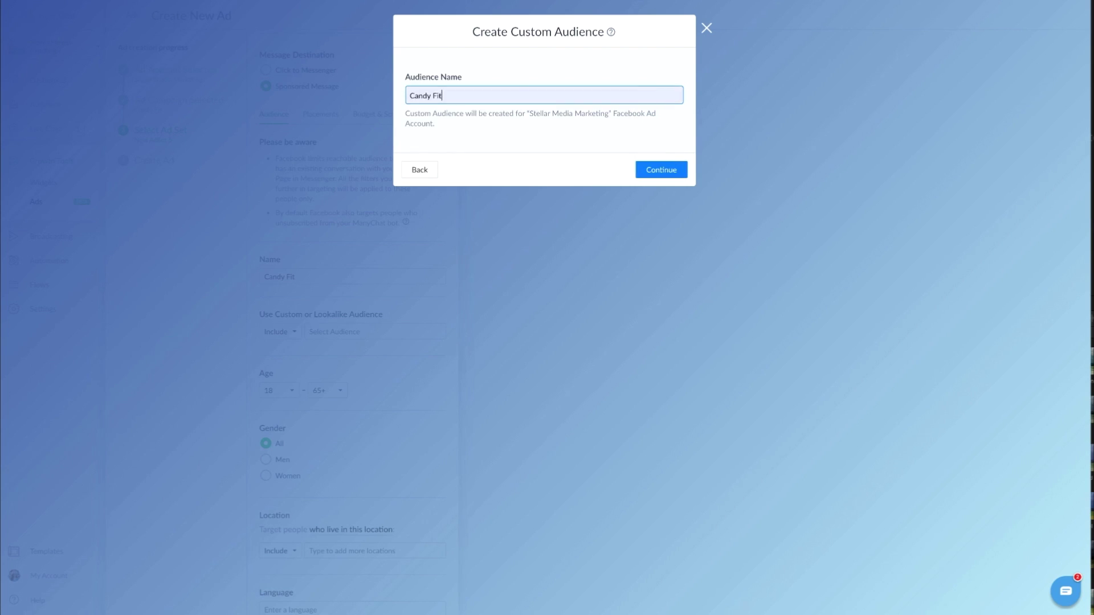
click(652, 171)
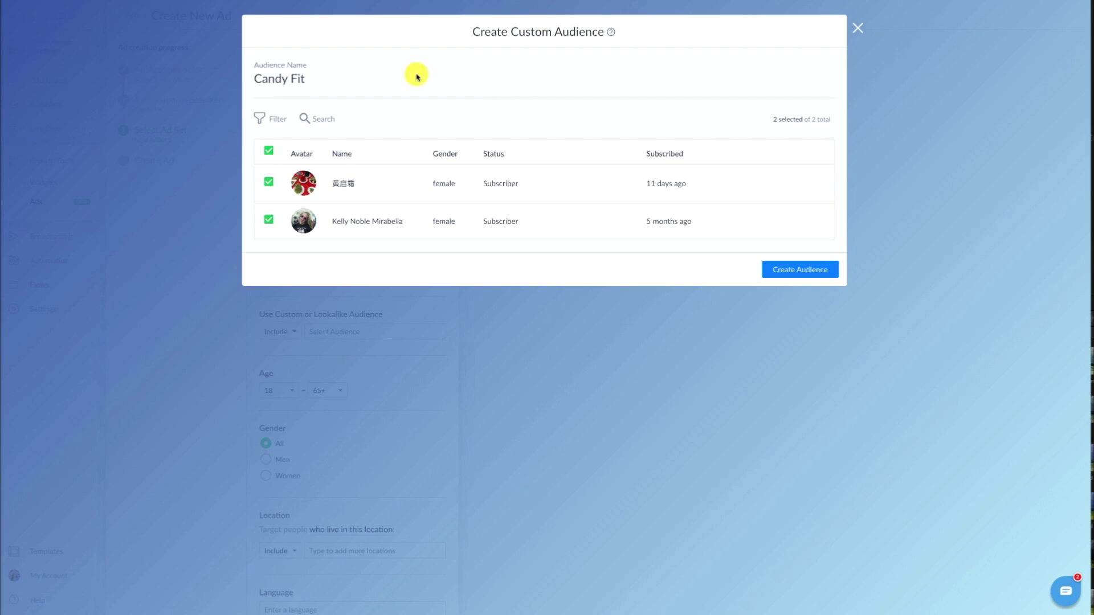
Step: Filter subscribers to last interaction more than 1 day ago and create the audience
click(275, 119)
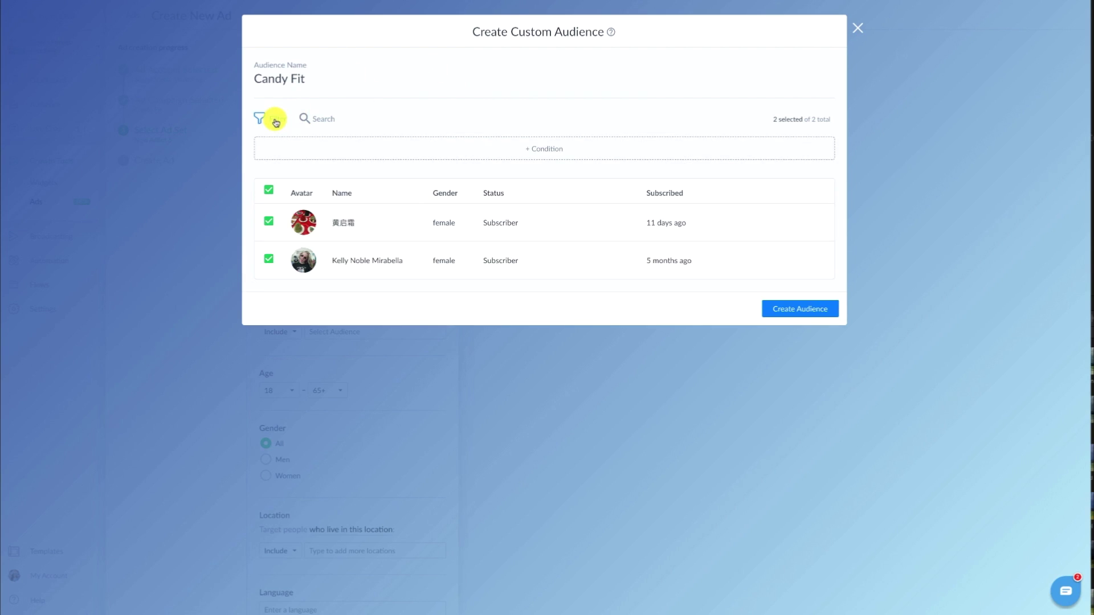
click(498, 149)
scroll(296, 228, down, 5)
click(300, 285)
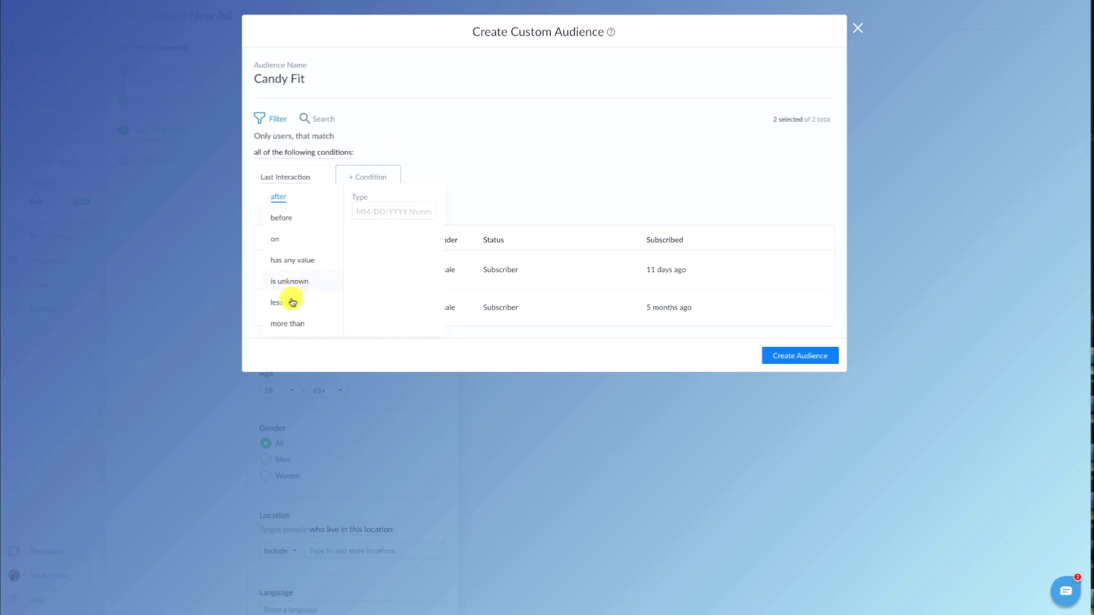
click(290, 322)
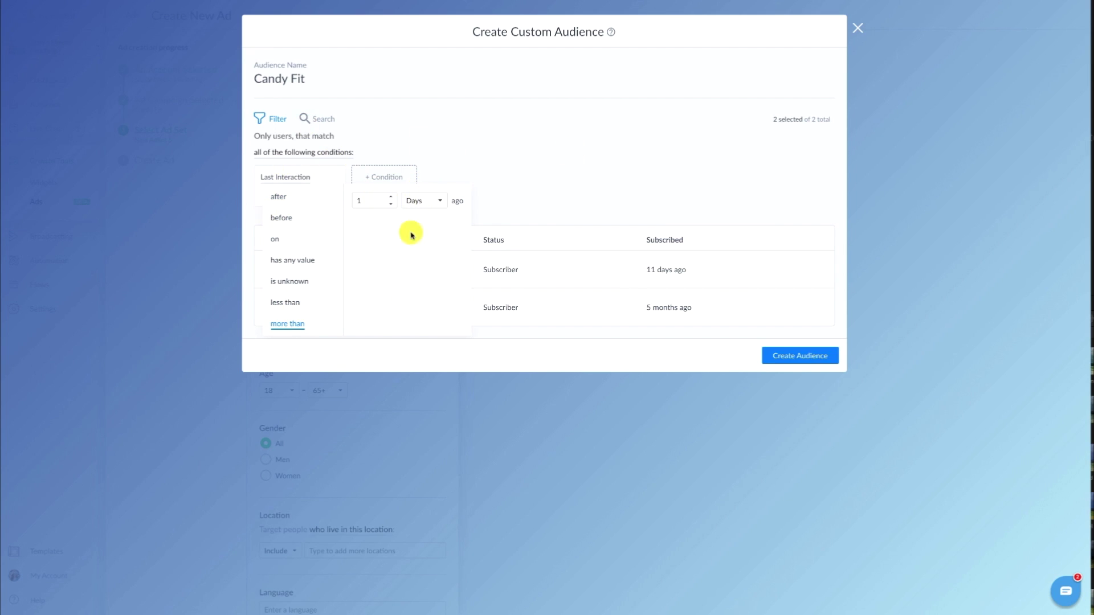
click(456, 119)
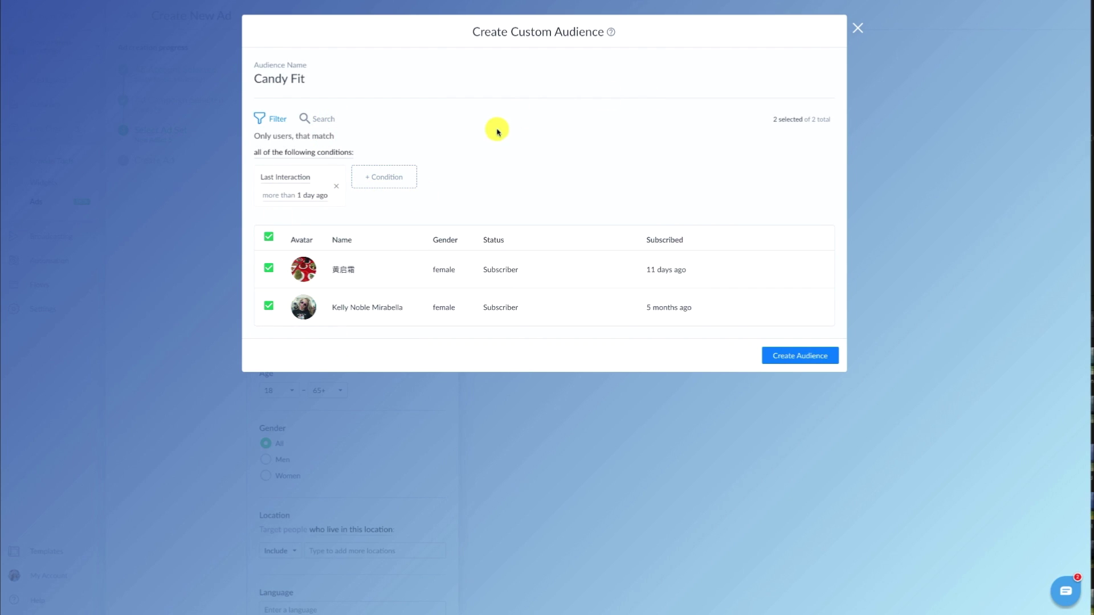
click(801, 357)
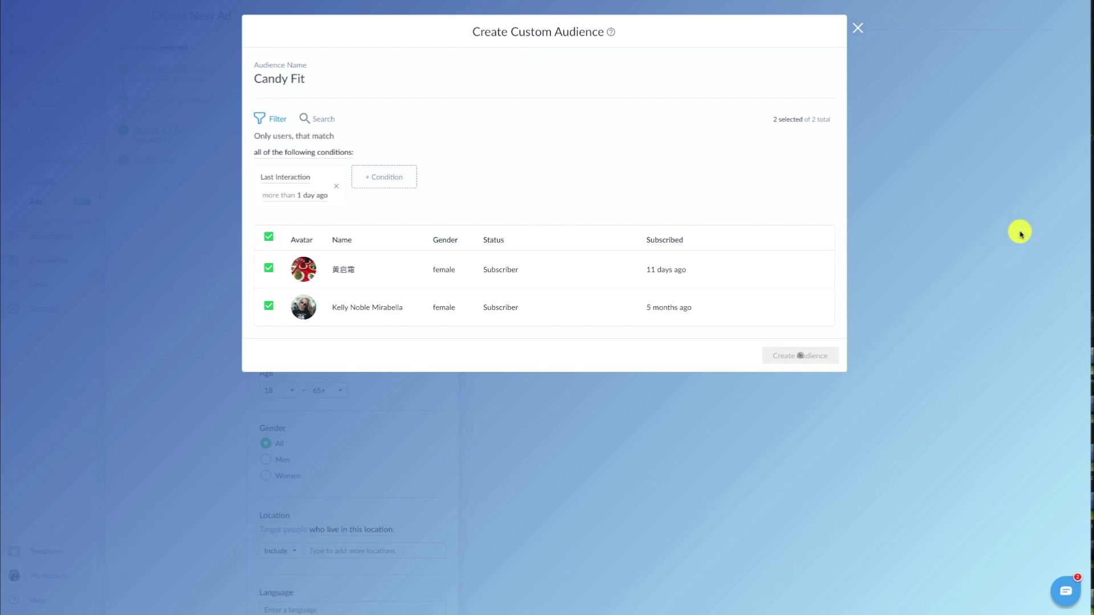
Step: Dismiss the audience-ready notice and advance past Audience and Placements to Budget & Schedule
click(857, 28)
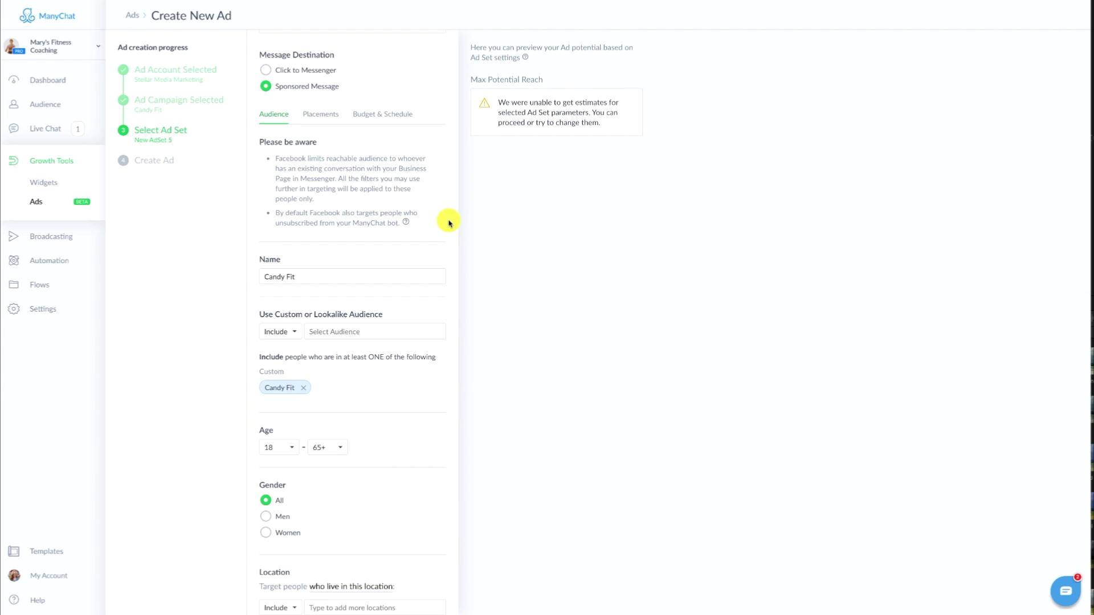
scroll(450, 223, down, 4)
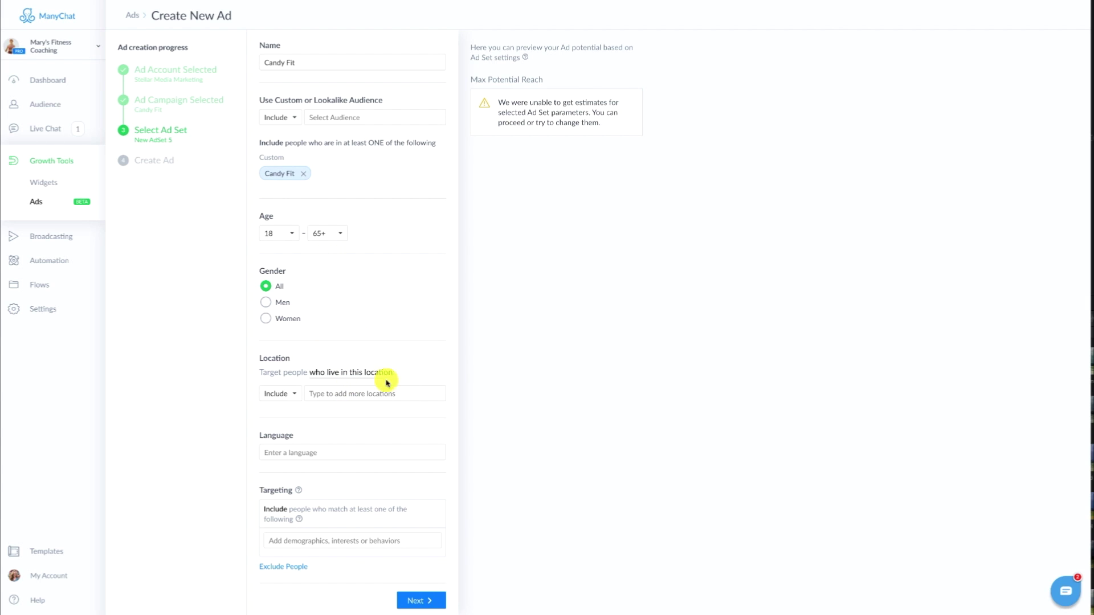
click(417, 604)
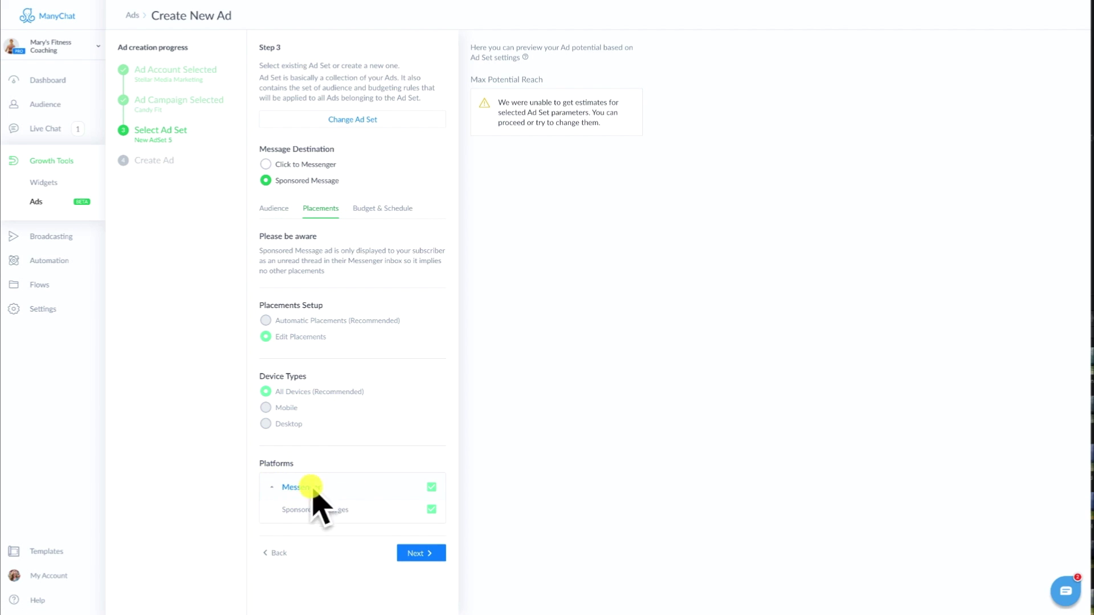
click(411, 553)
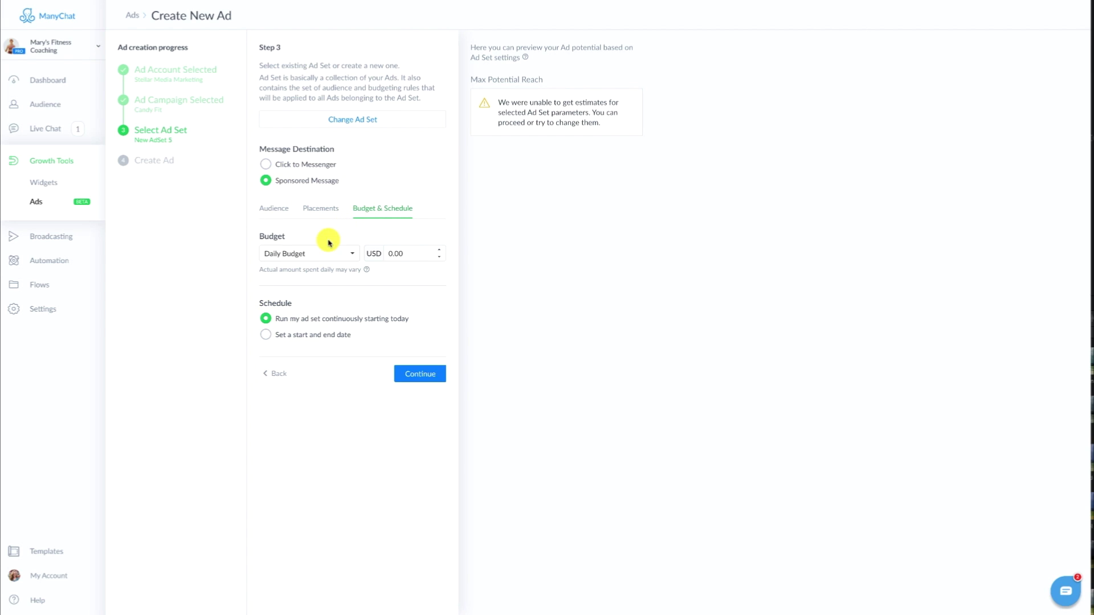
Step: Switch the ad set to a lifetime budget of 20.00 USD
click(307, 258)
click(309, 263)
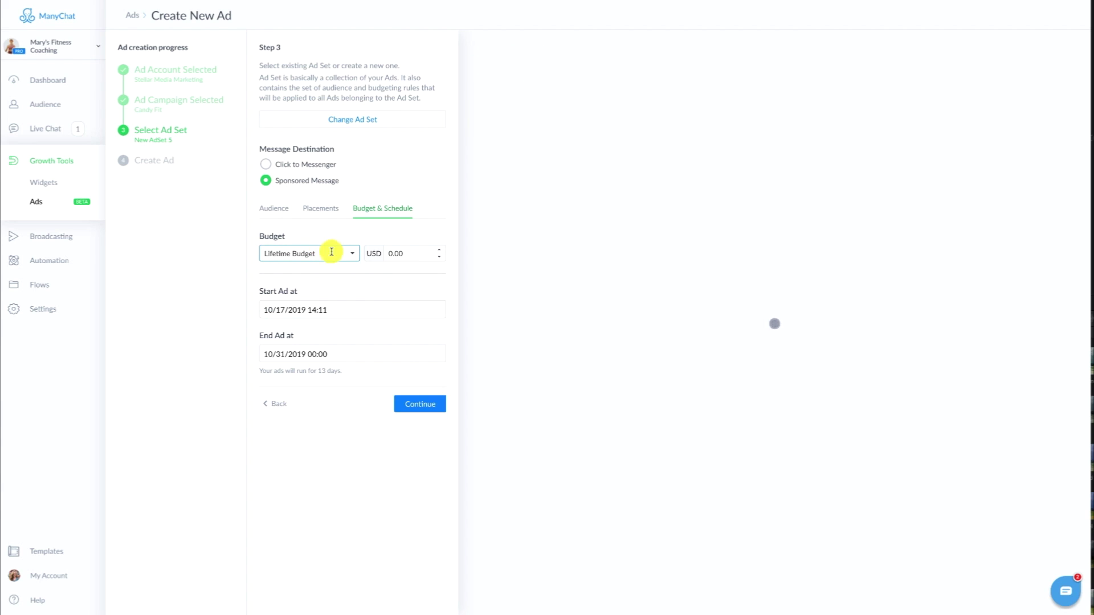
double_click(408, 255)
text(20.)
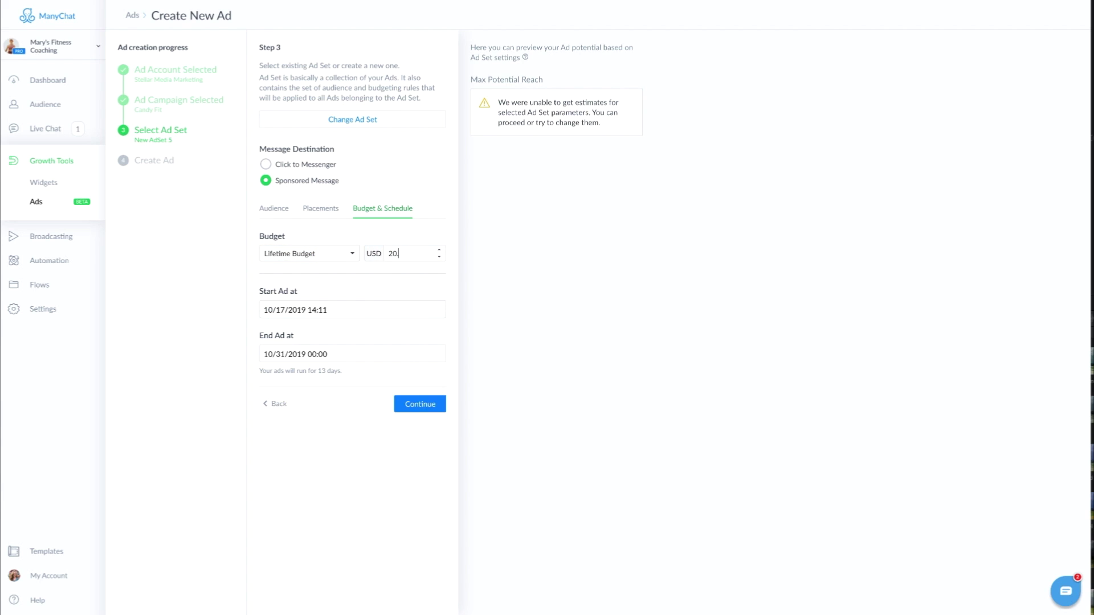
click(394, 281)
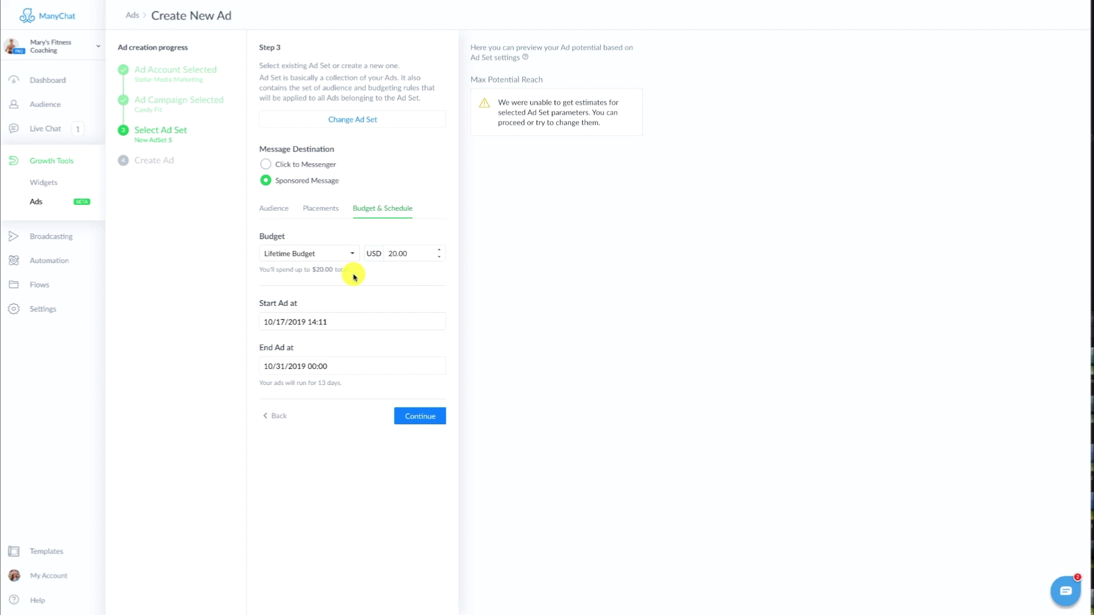
Step: Schedule the ad set from 10/17 to 10/31/2019 and continue to ad design
click(315, 321)
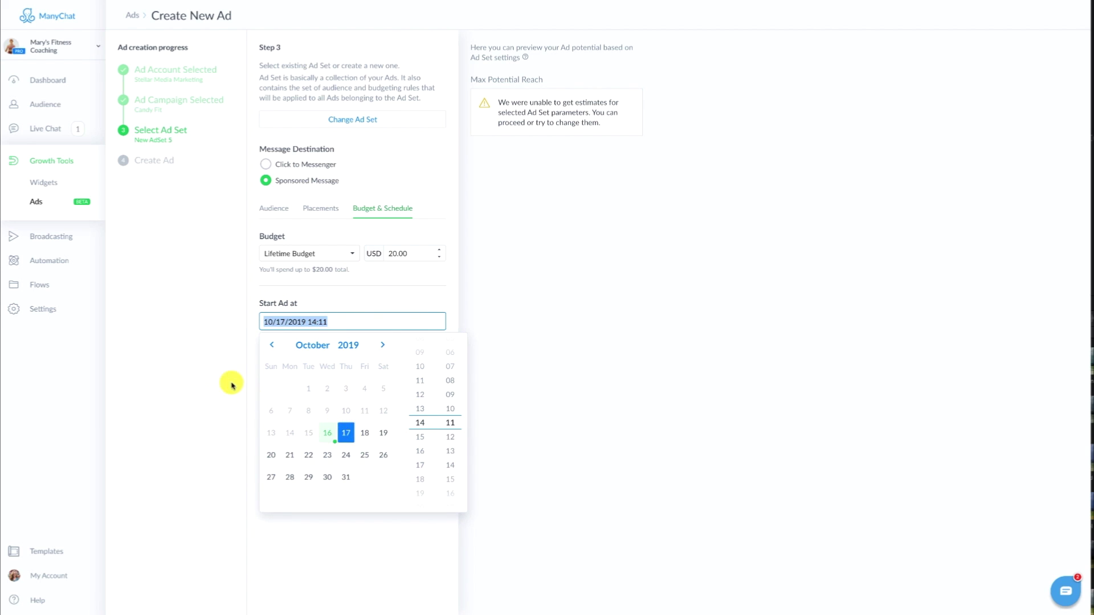
click(216, 373)
drag(266, 366, 282, 366)
click(191, 329)
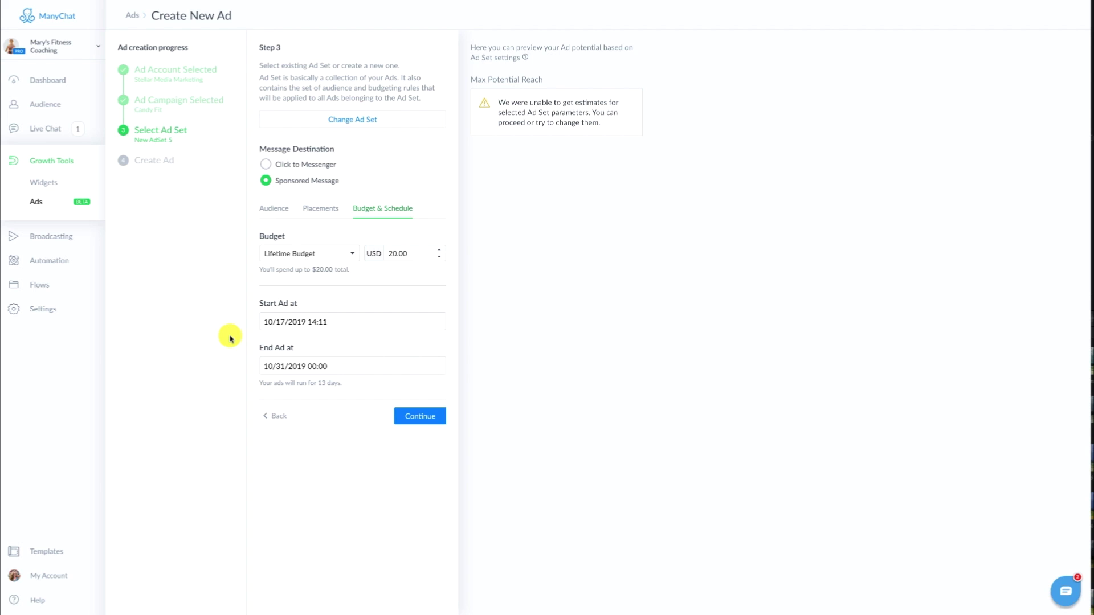
click(302, 322)
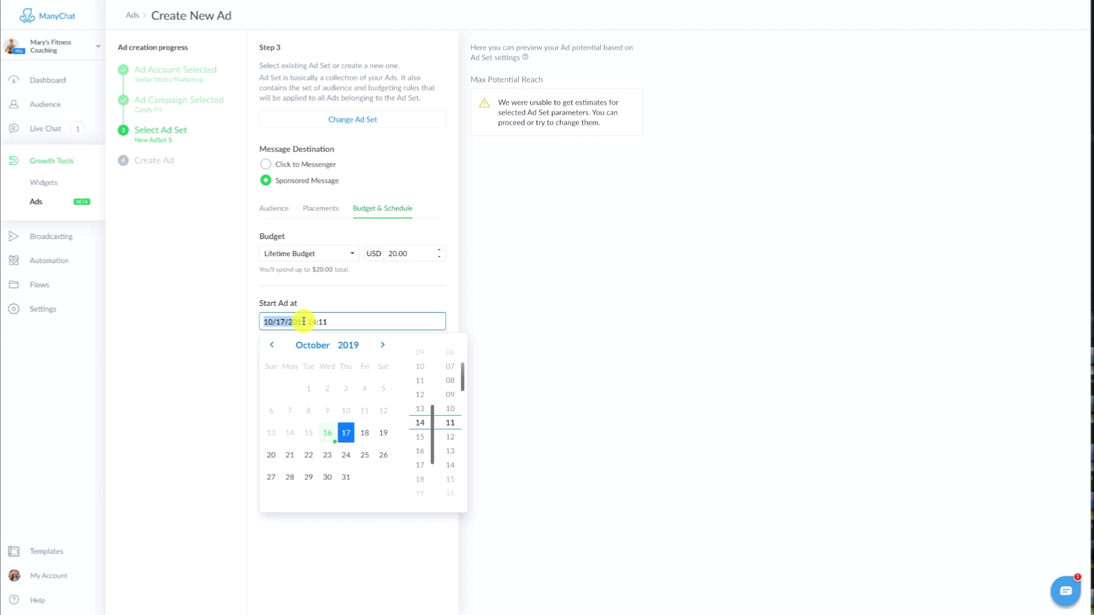
click(347, 480)
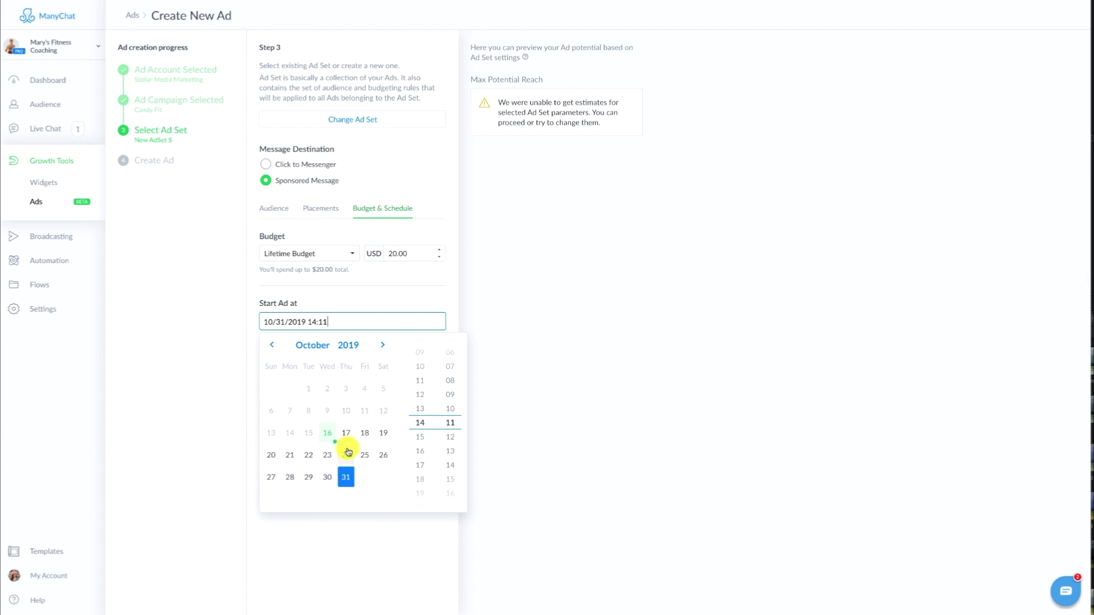
click(329, 436)
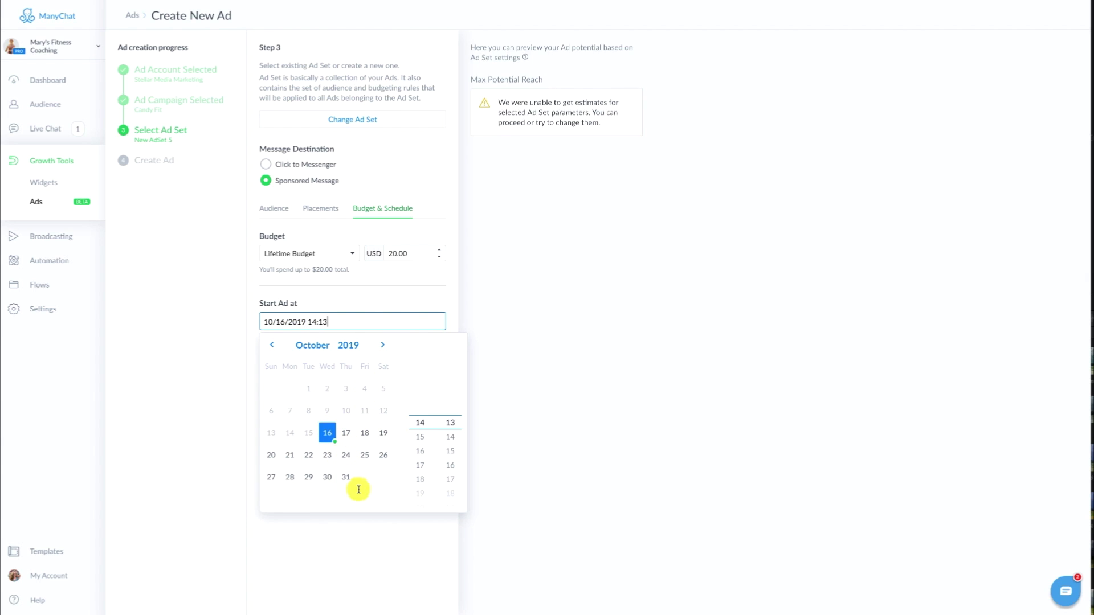
click(346, 433)
click(183, 409)
click(420, 416)
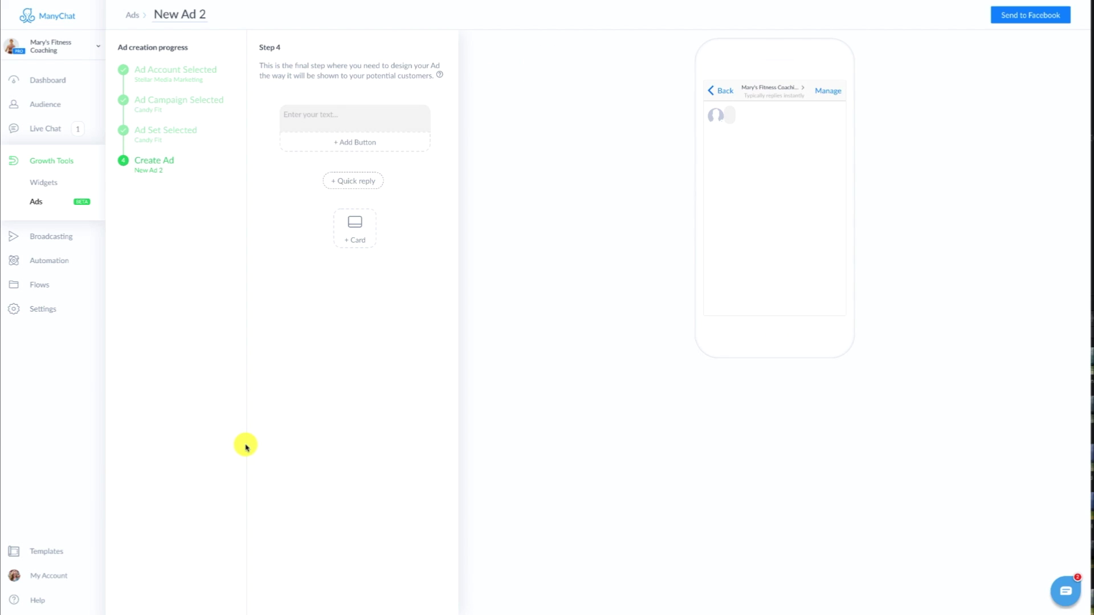
Step: Paste the 'Fit after Candy' Halloween message and add a Sign Up Now button leading to a flow
click(359, 116)
text(The latest workout series just got released! Join us for a round of "Fit after Candy" Halloween special 5 day challenge totally free!)
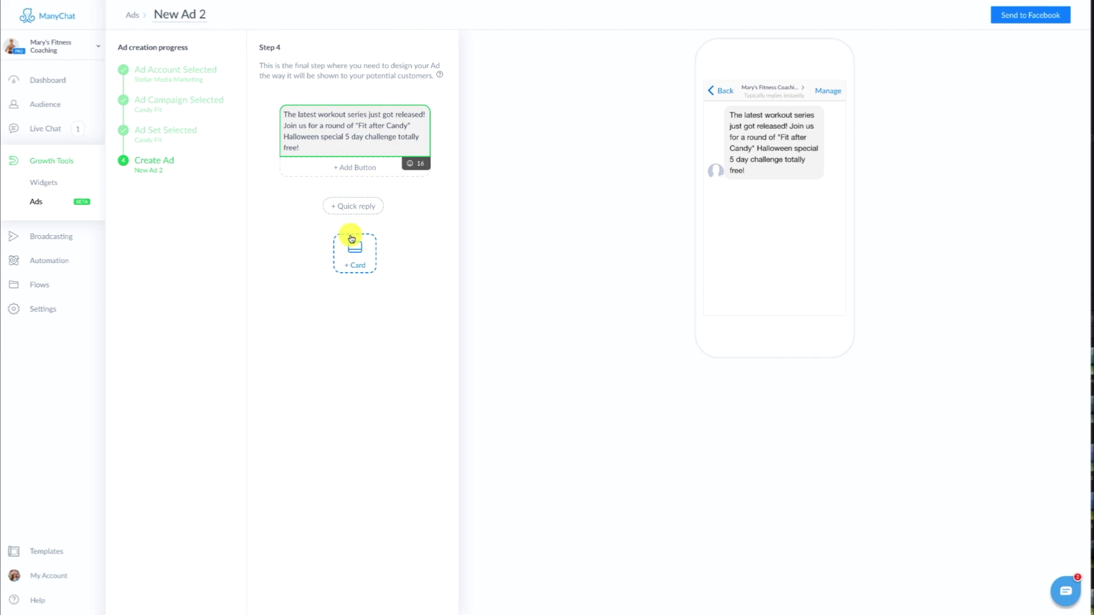
click(340, 169)
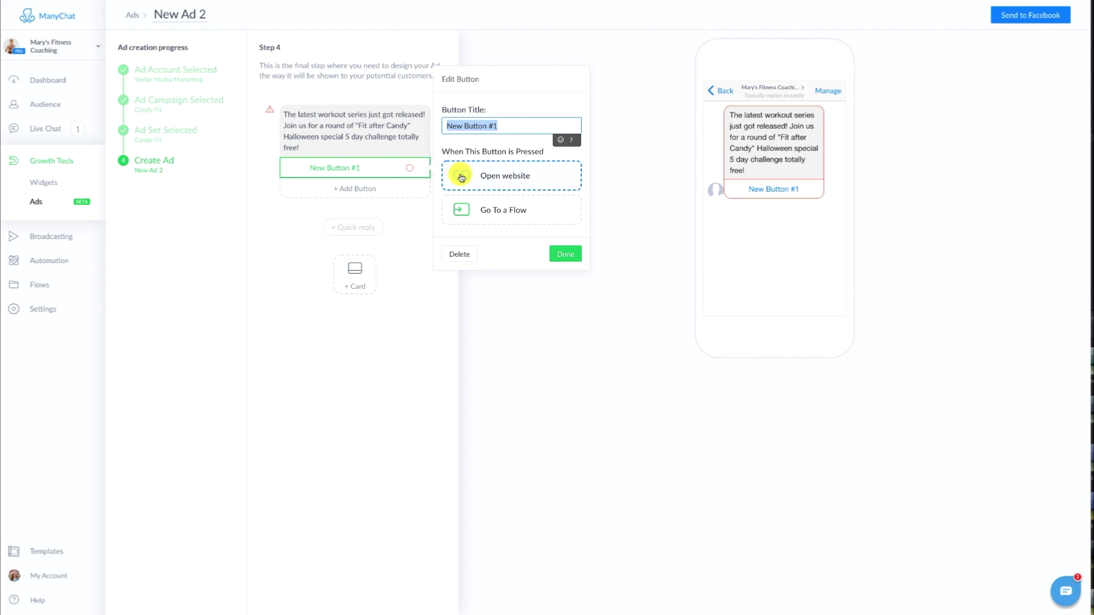
click(494, 210)
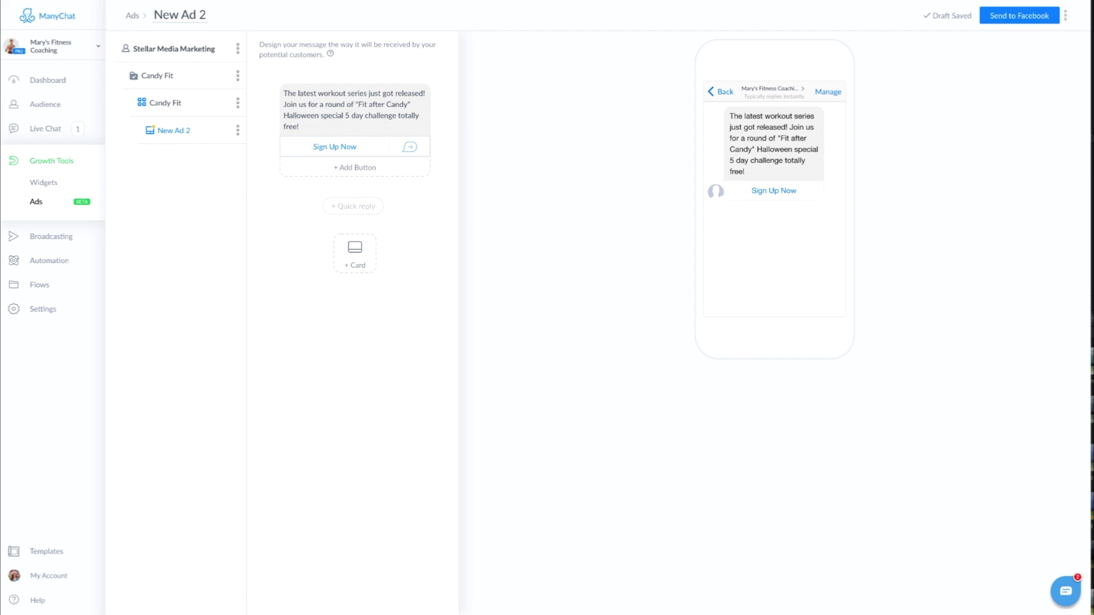
Step: Send New Ad 2 to Facebook for review
click(1036, 20)
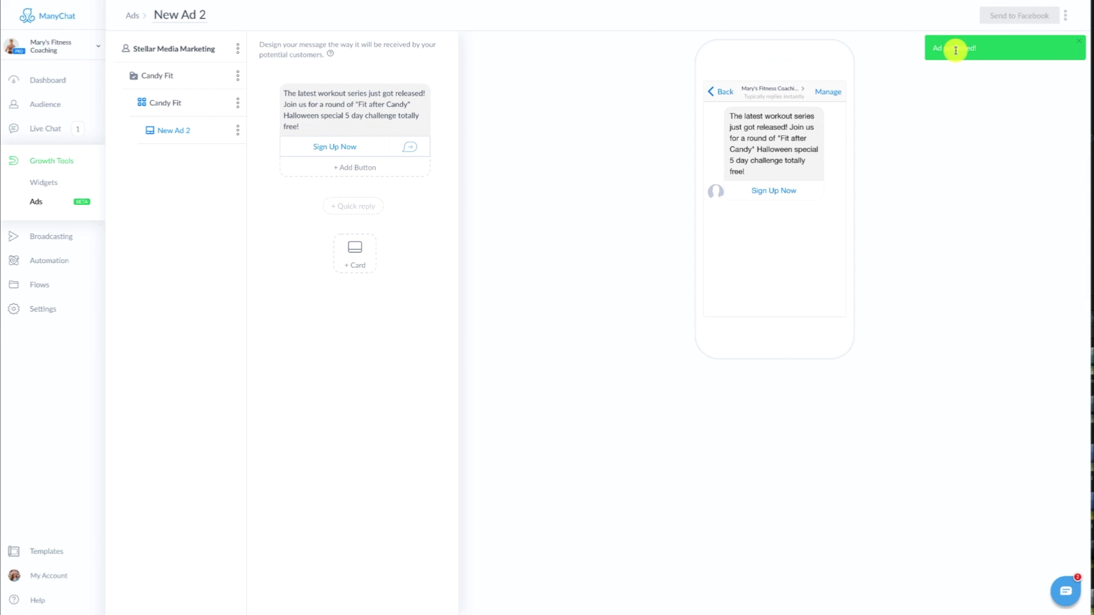